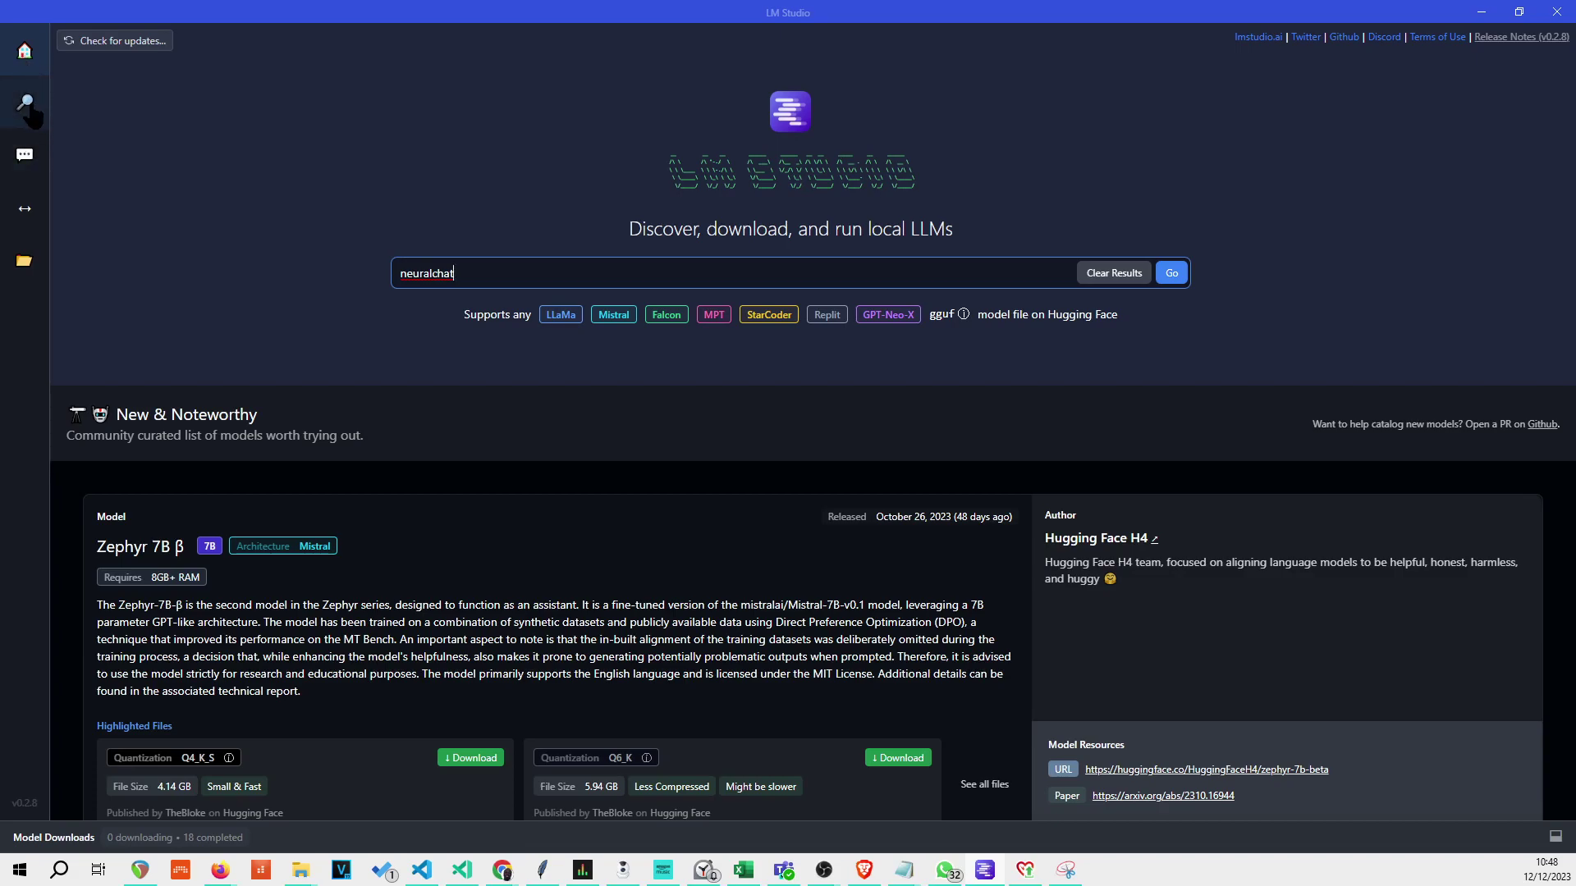
Search the Hugging Face models for "neuralchat" and review the list of completed model downloads.
{"action": "left_click", "coordinate": [27, 105]}
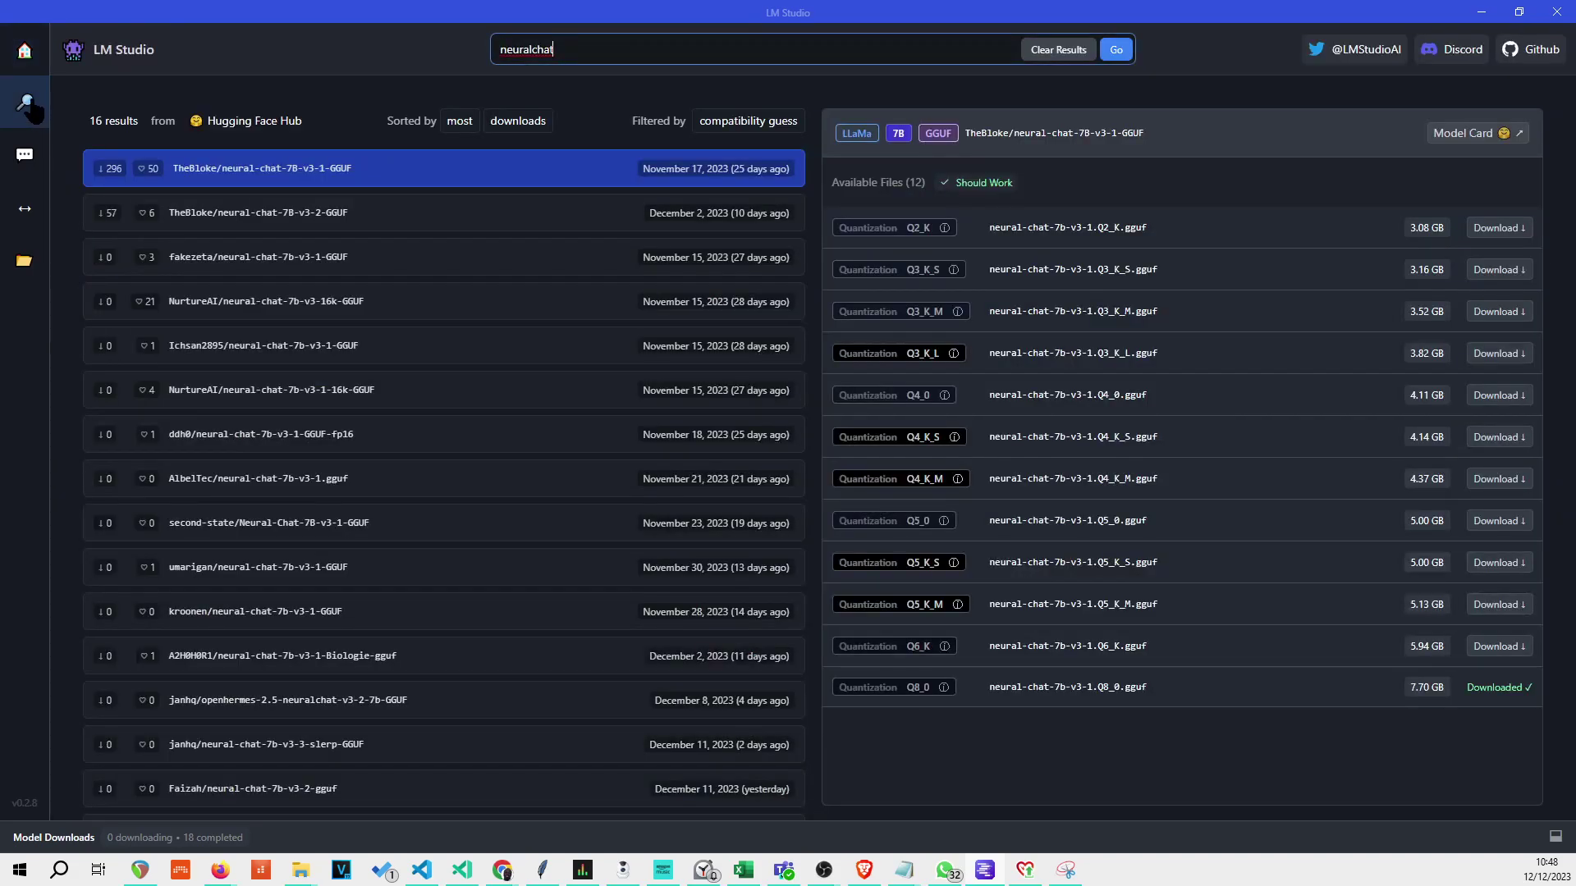
{"action": "left_click_drag", "start_coordinate": [578, 53], "coordinate": [501, 51]}
{"action": "left_click", "coordinate": [1116, 50]}
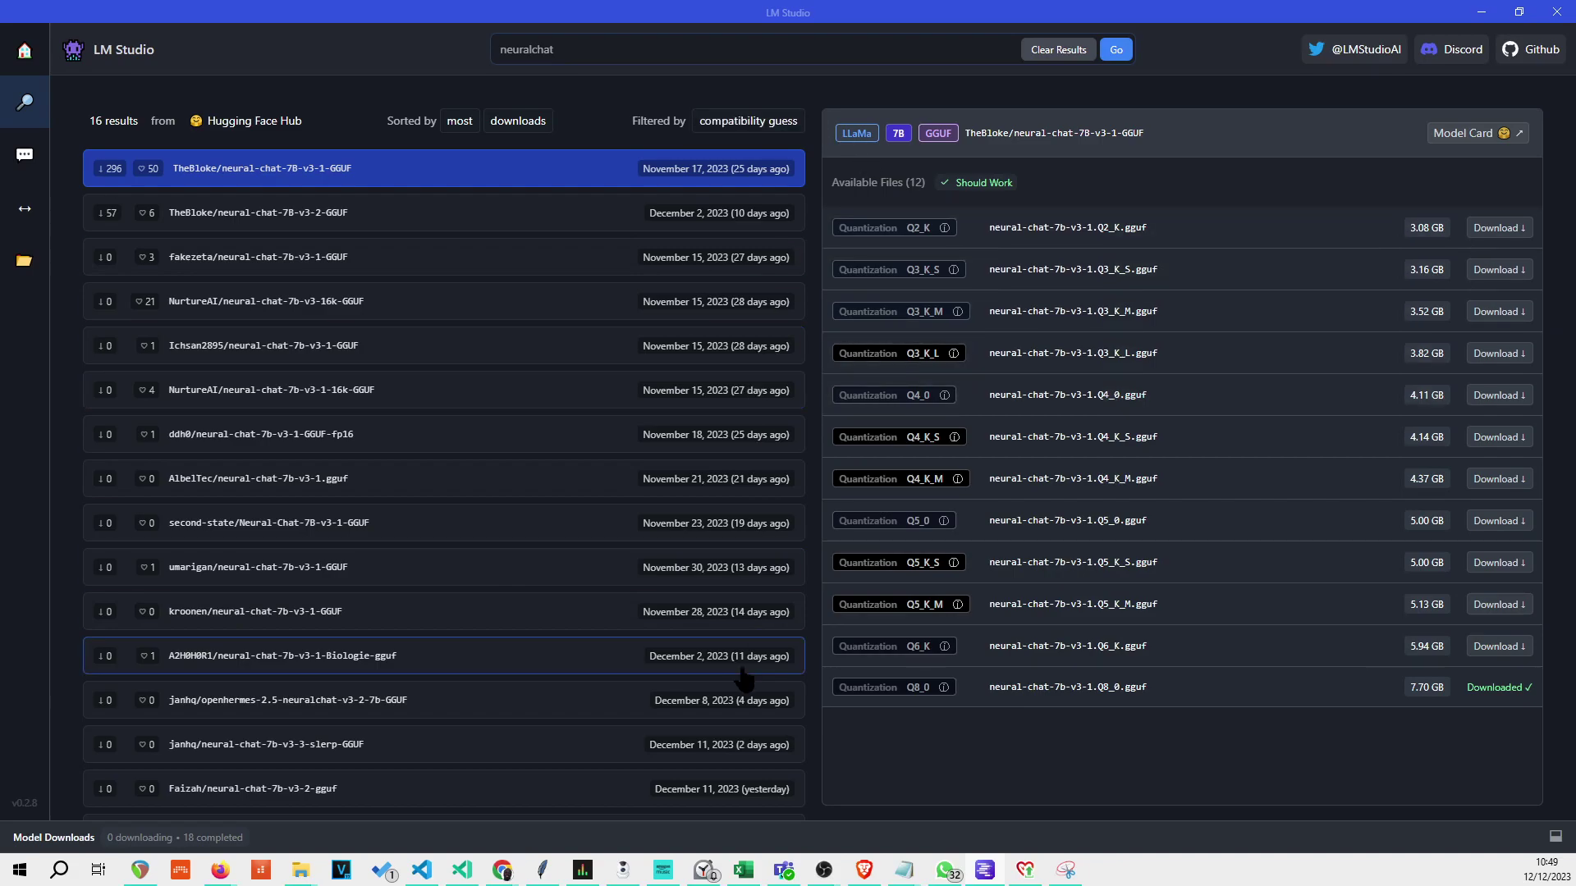
{"action": "left_click_drag", "start_coordinate": [811, 822], "coordinate": [820, 566]}
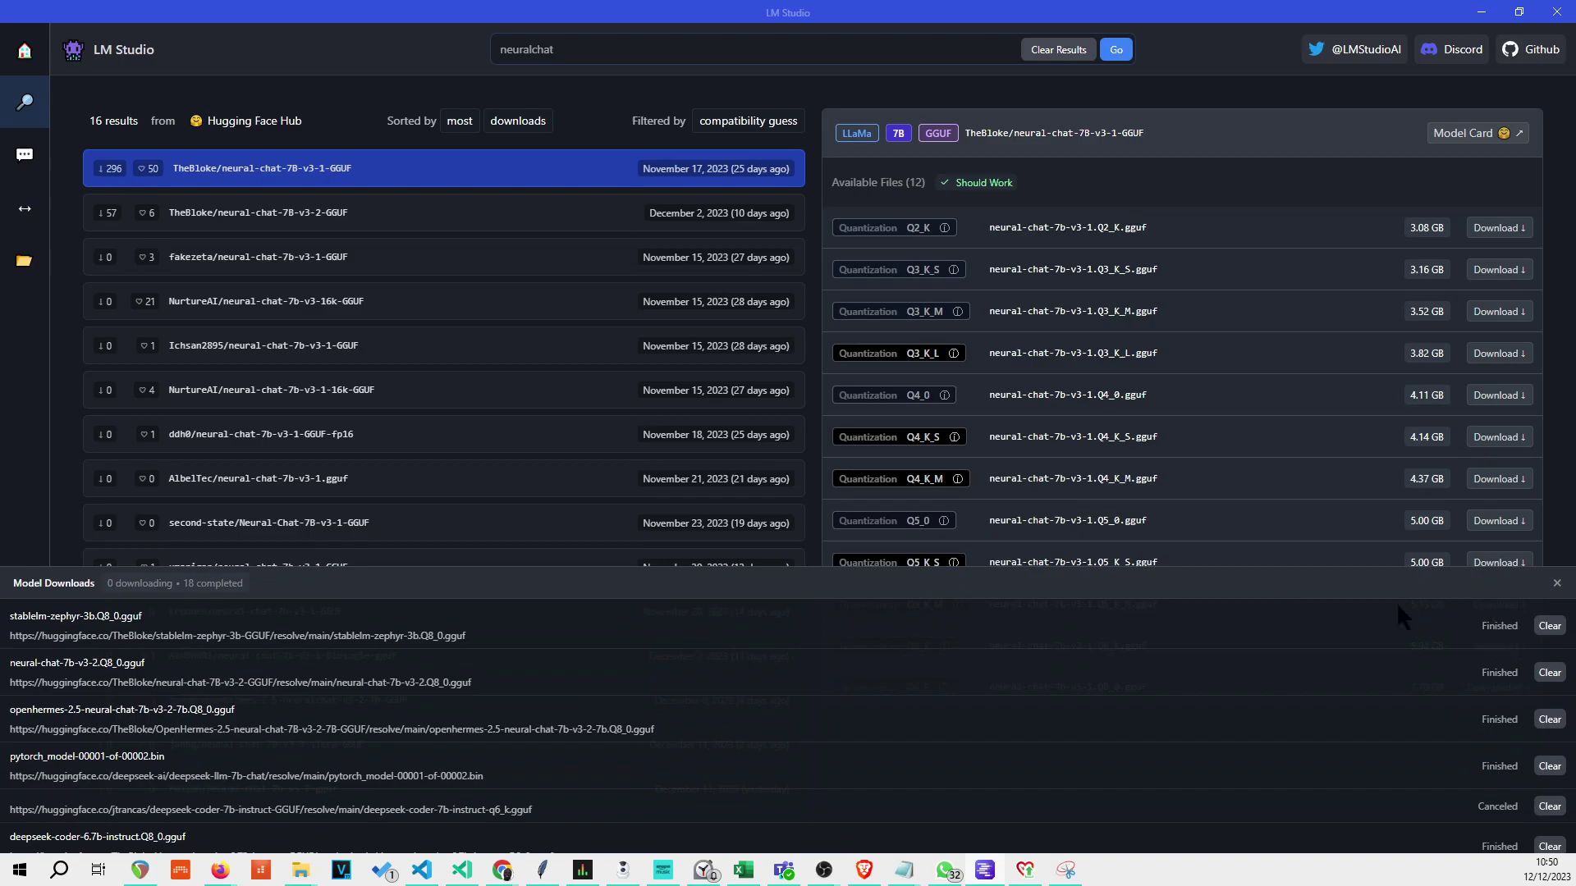
{"action": "left_click_drag", "start_coordinate": [1244, 558], "coordinate": [839, 853]}
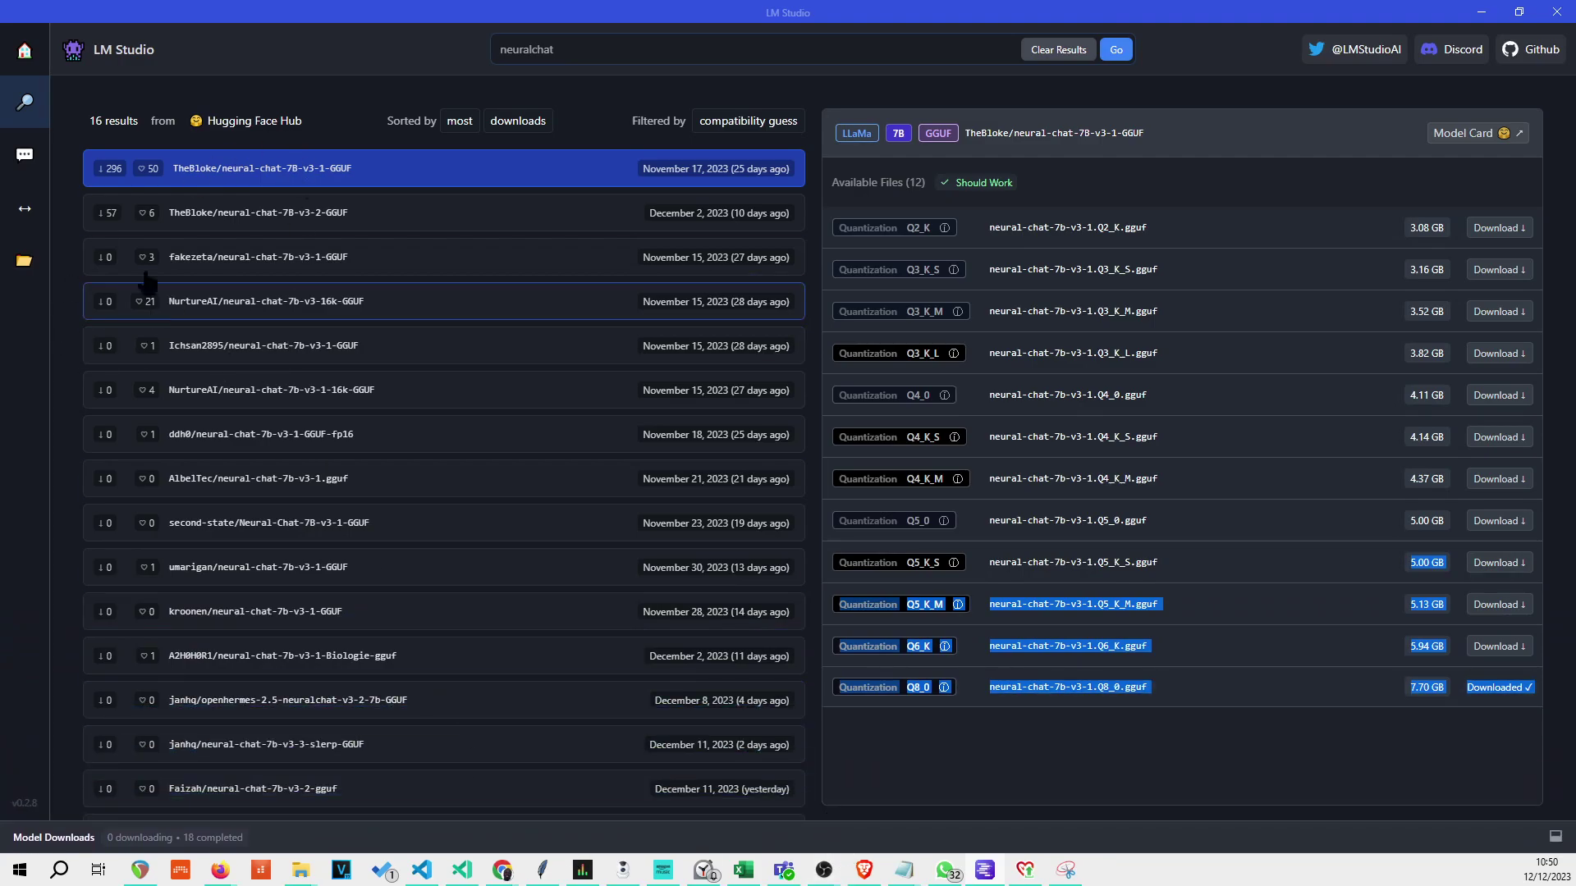
Open the Local Inference Server page and check which downloaded models can be loaded, keeping neural chat v3 1 selected.
{"action": "left_click", "coordinate": [23, 215]}
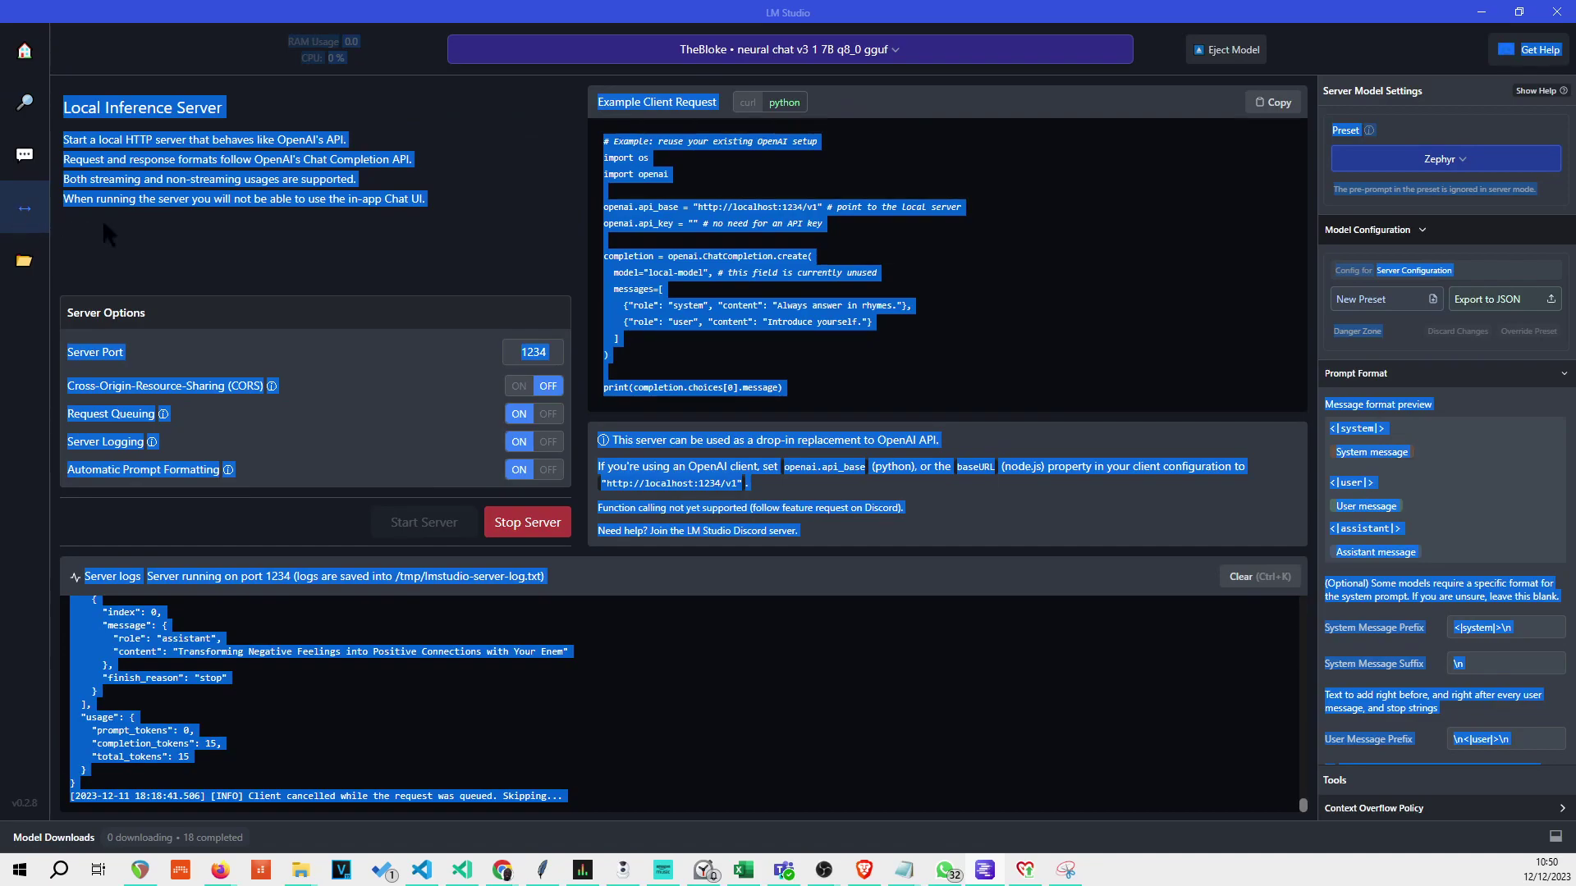
{"action": "left_click", "coordinate": [157, 228]}
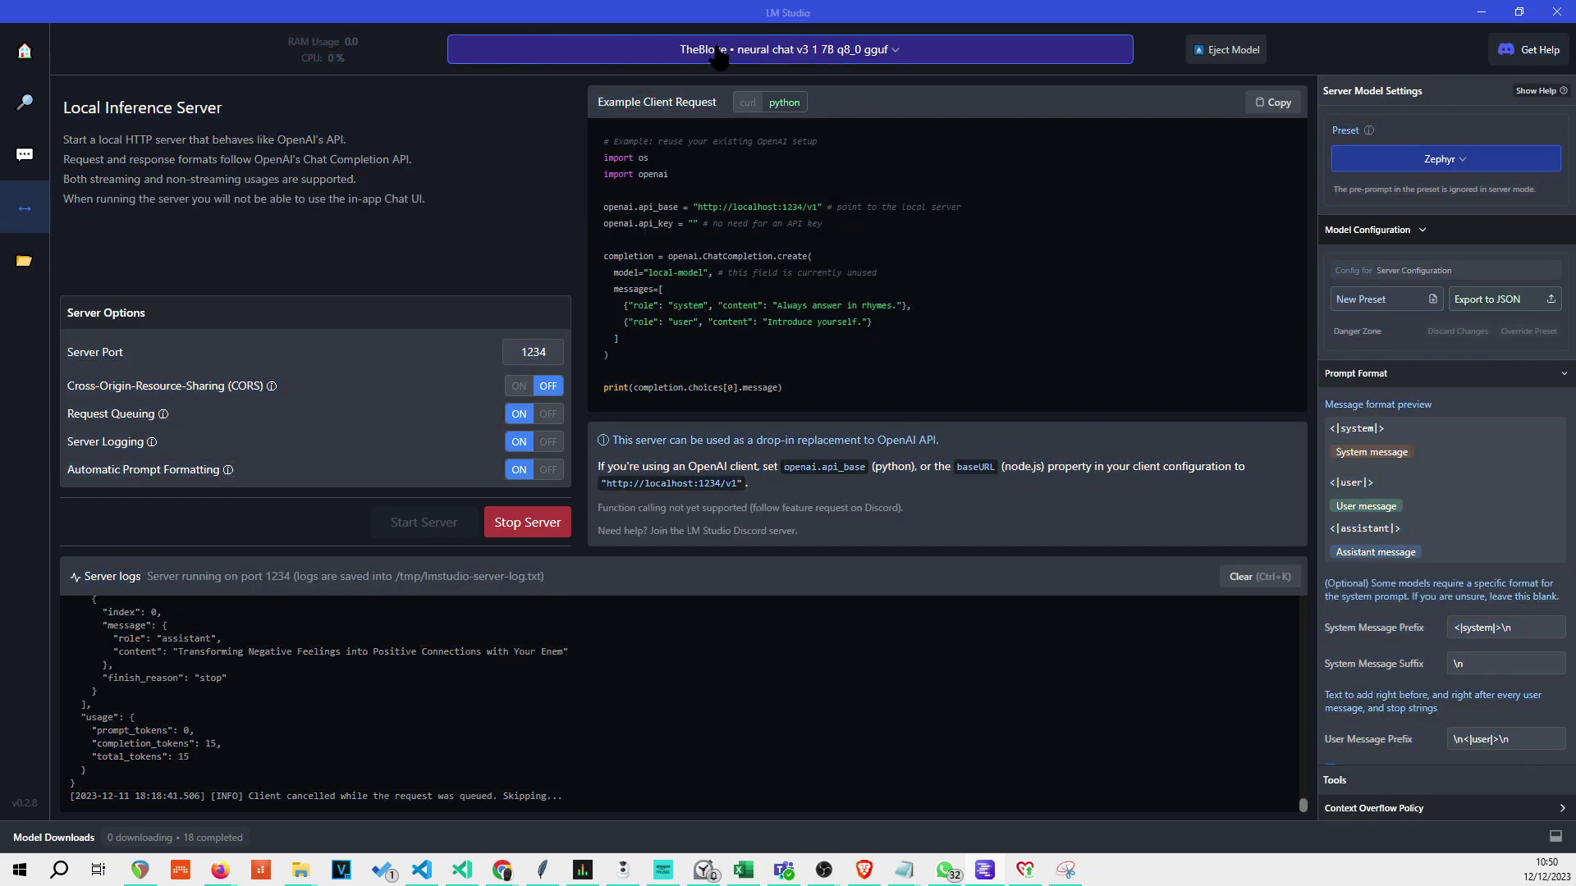
{"action": "left_click", "coordinate": [950, 54]}
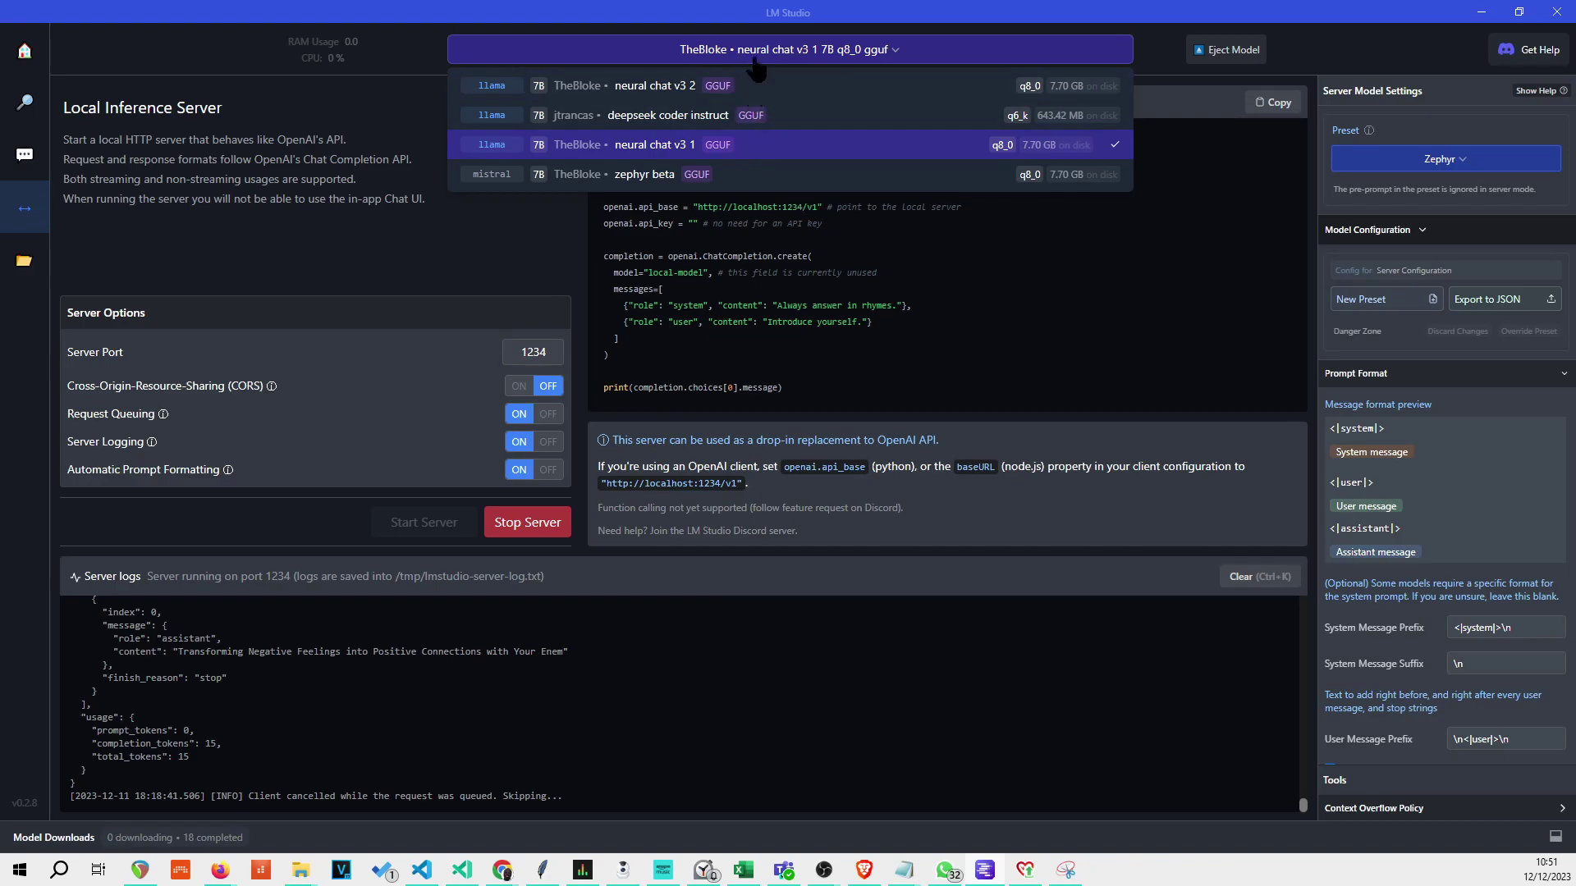
{"action": "left_click", "coordinate": [777, 150]}
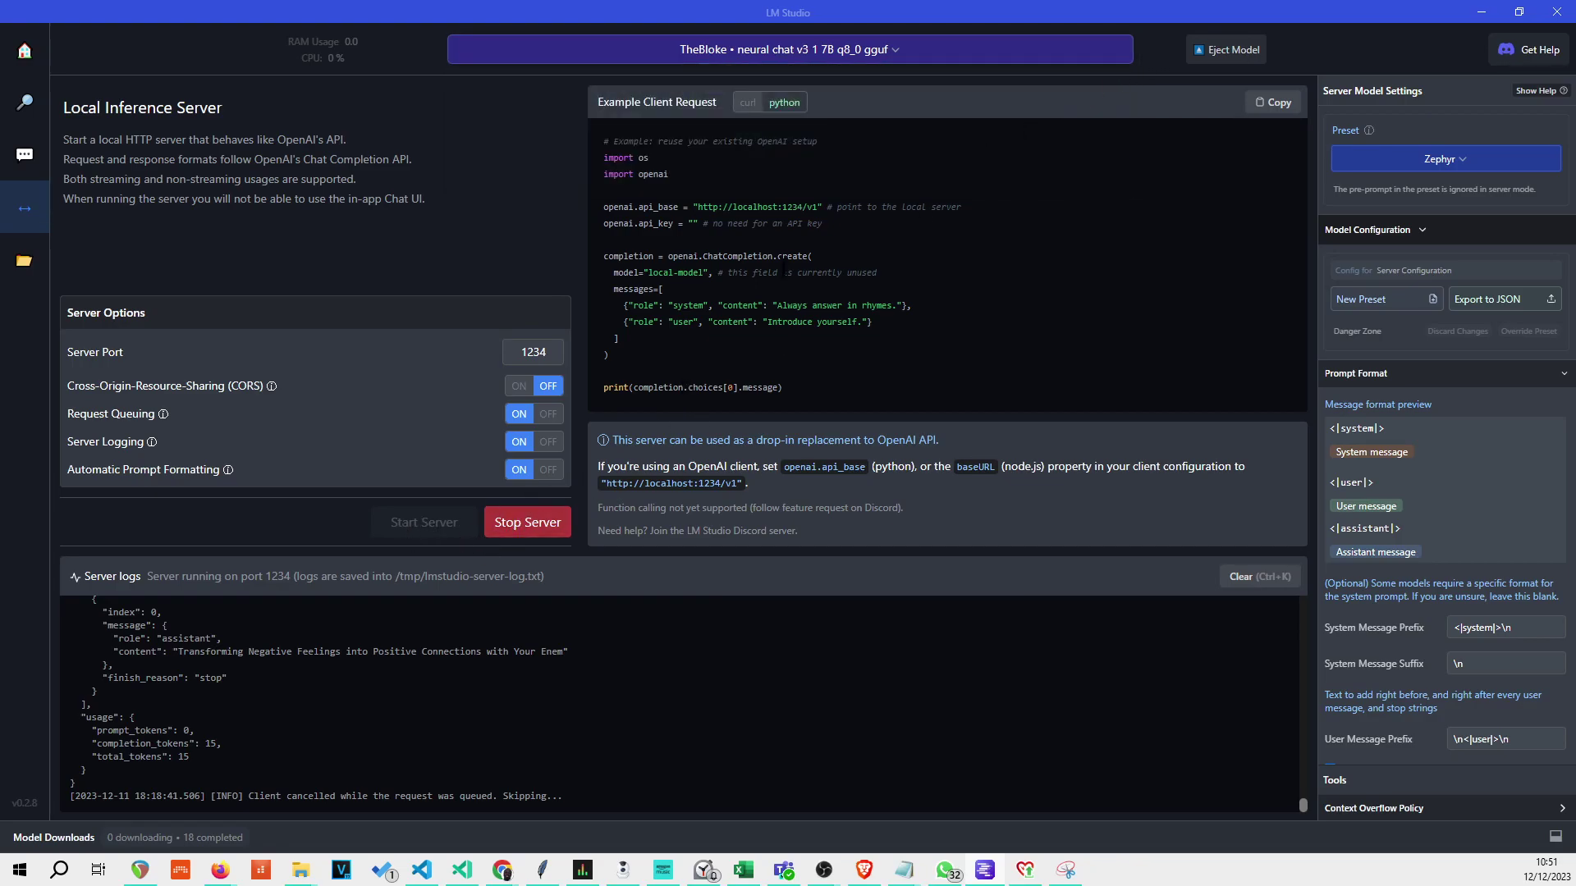
Reset the local inference server by ejecting its model, stopping it and clearing the server logs.
{"action": "left_click", "coordinate": [1227, 49]}
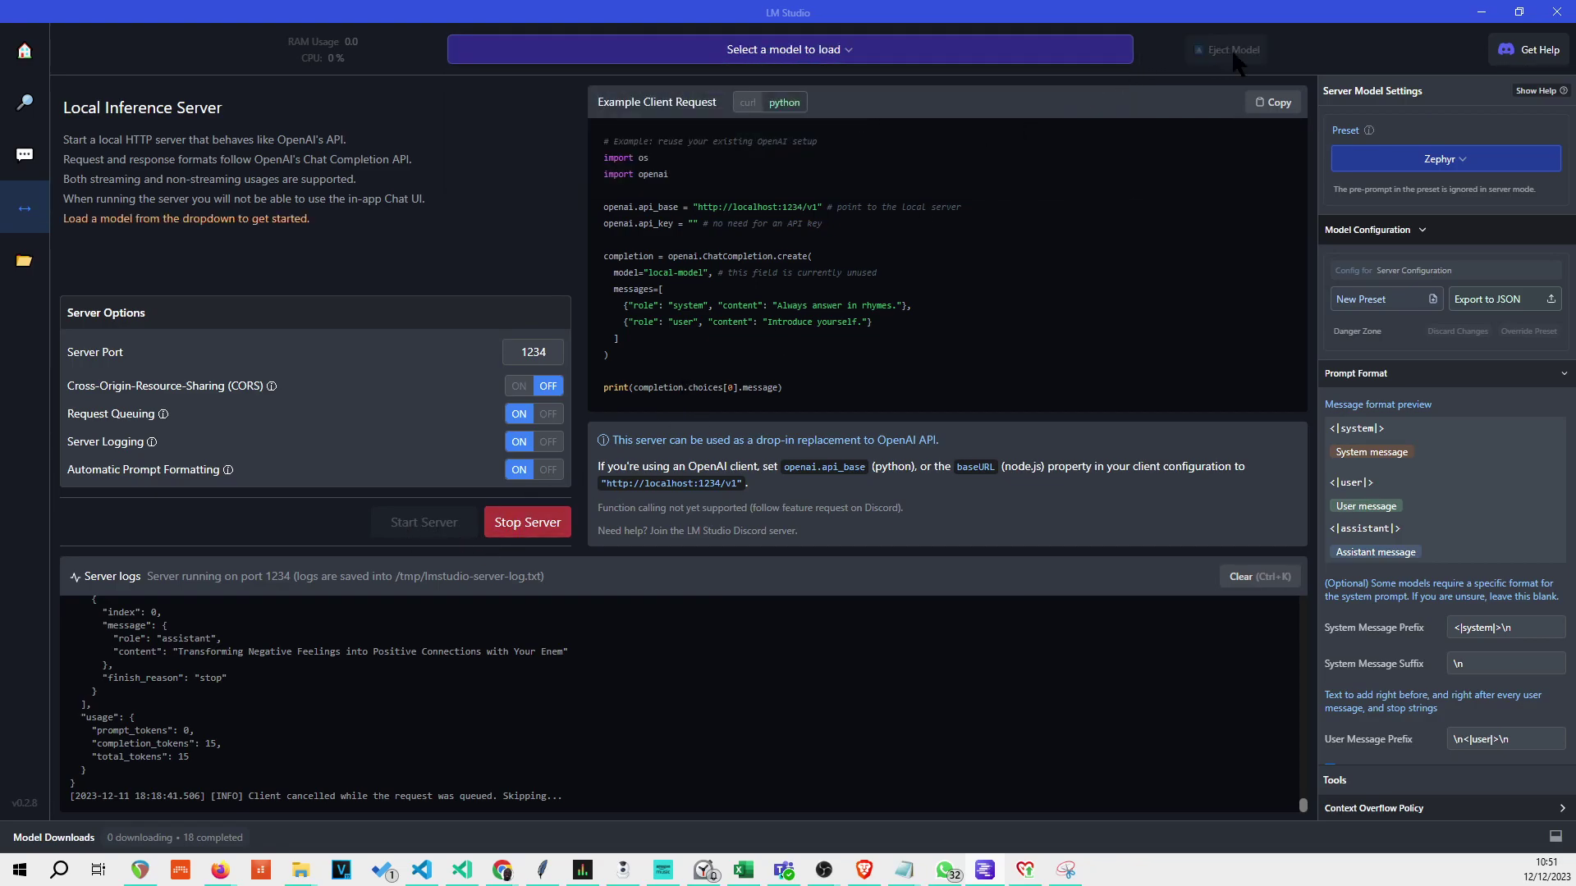
{"action": "left_click", "coordinate": [528, 523]}
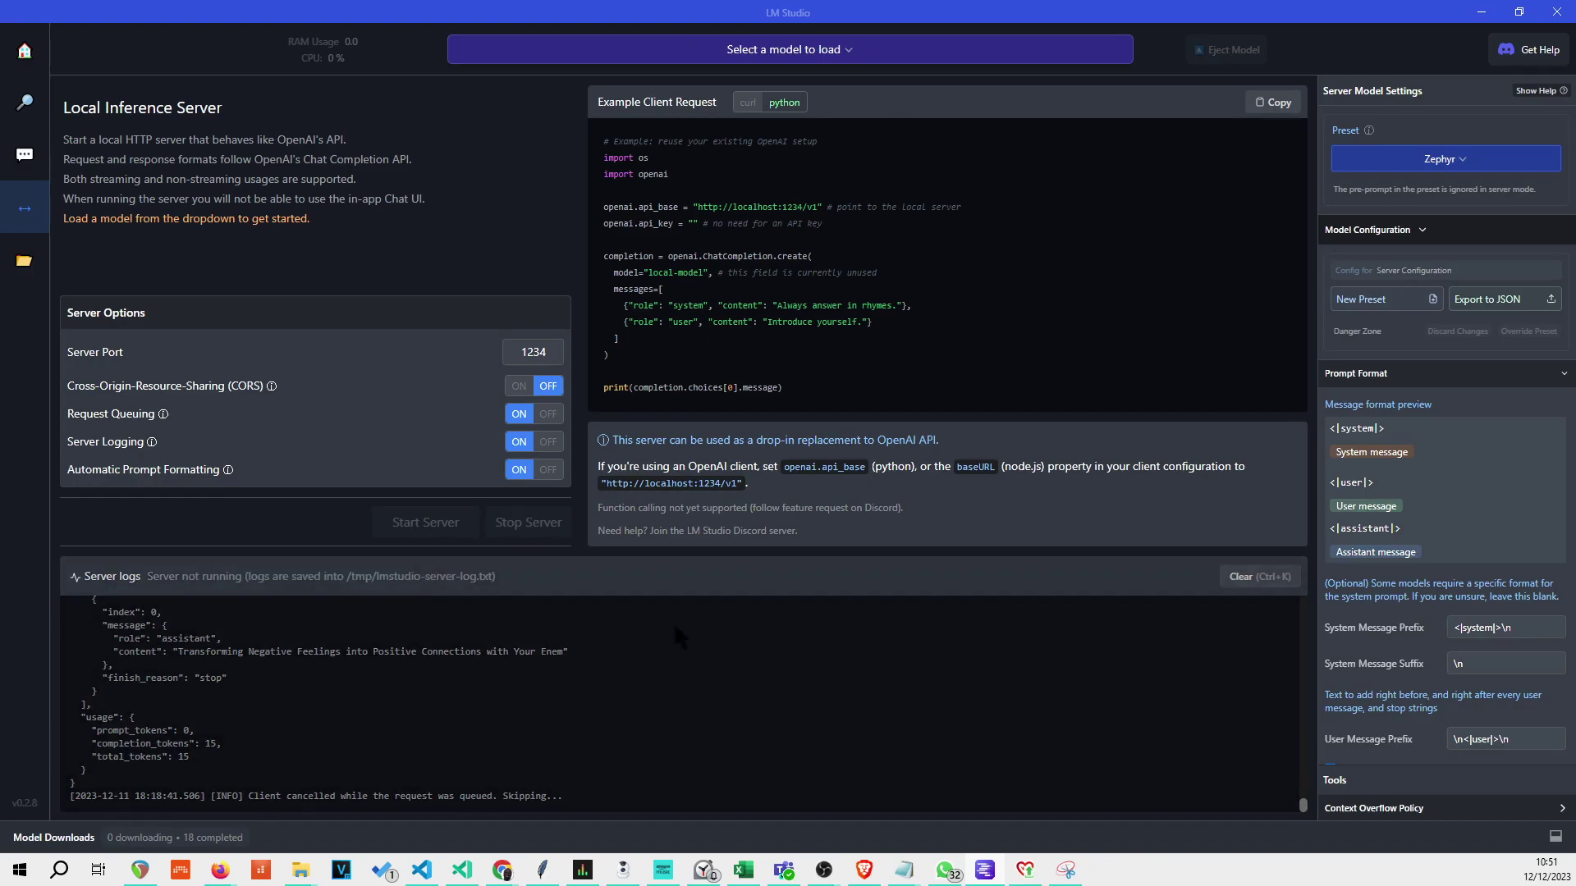
{"action": "left_click", "coordinate": [1255, 576]}
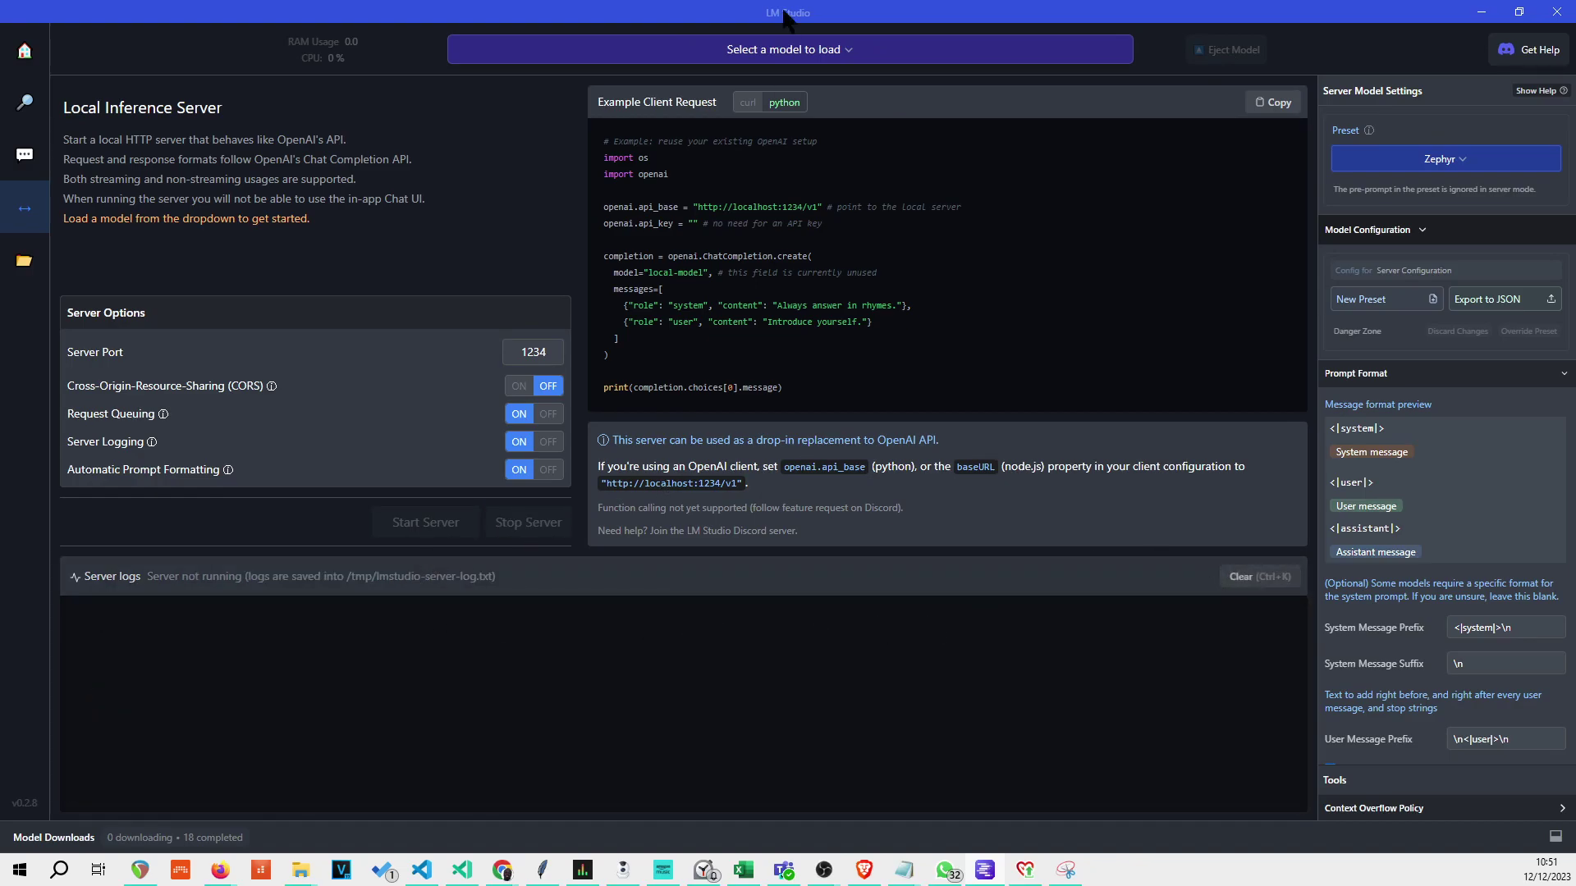
Load TheBloke's neural chat v3 1 7B q8_0 model and start the local inference server.
{"action": "left_click", "coordinate": [779, 53]}
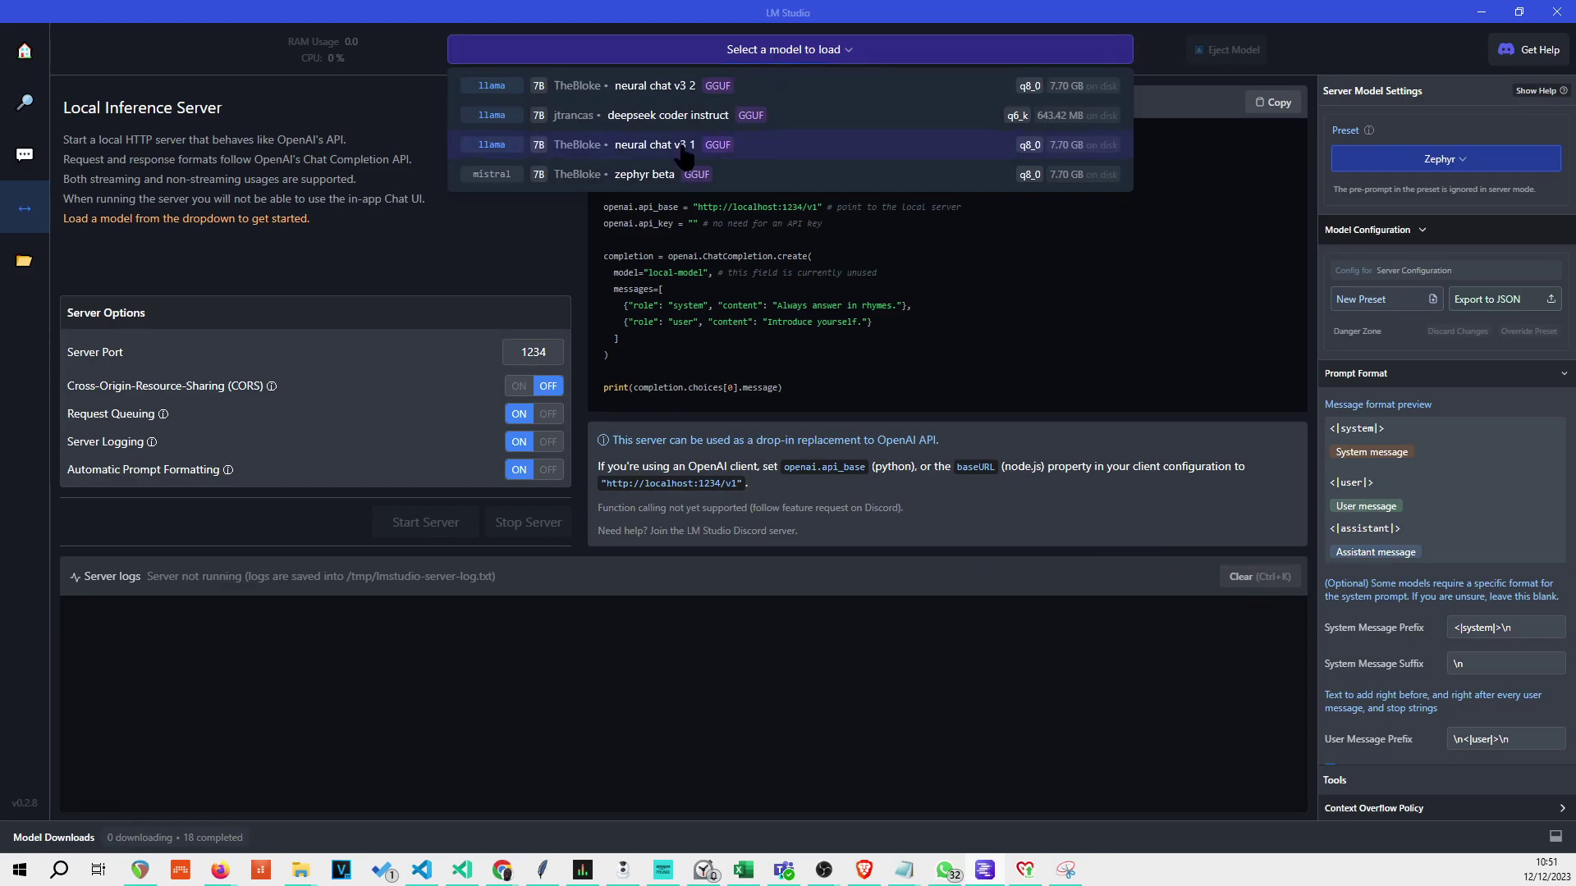
{"action": "left_click", "coordinate": [681, 158]}
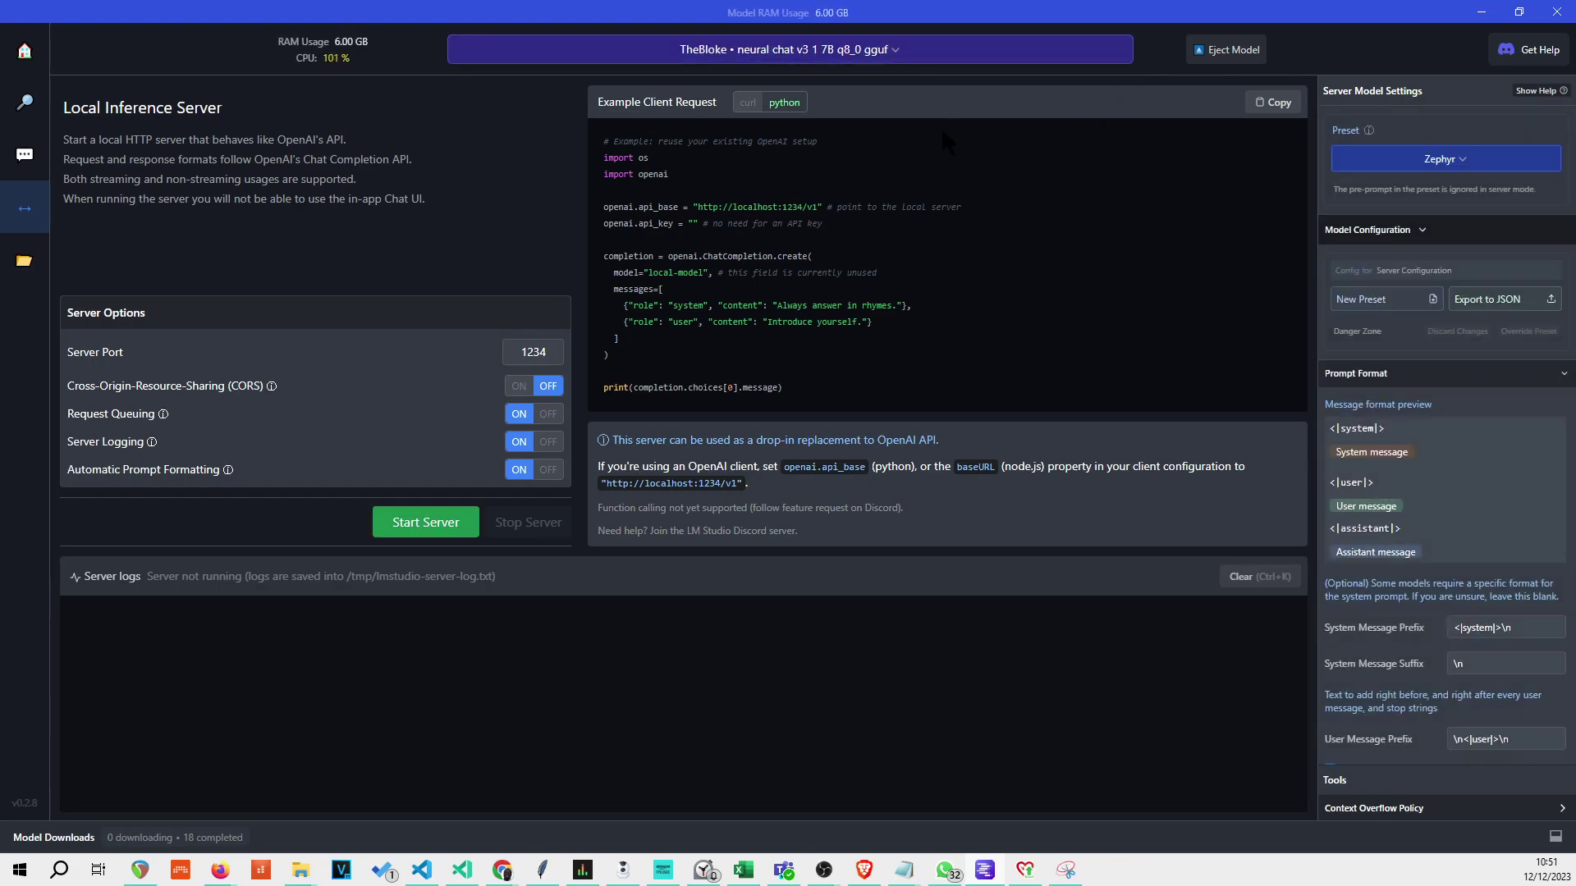
{"action": "left_click", "coordinate": [402, 525]}
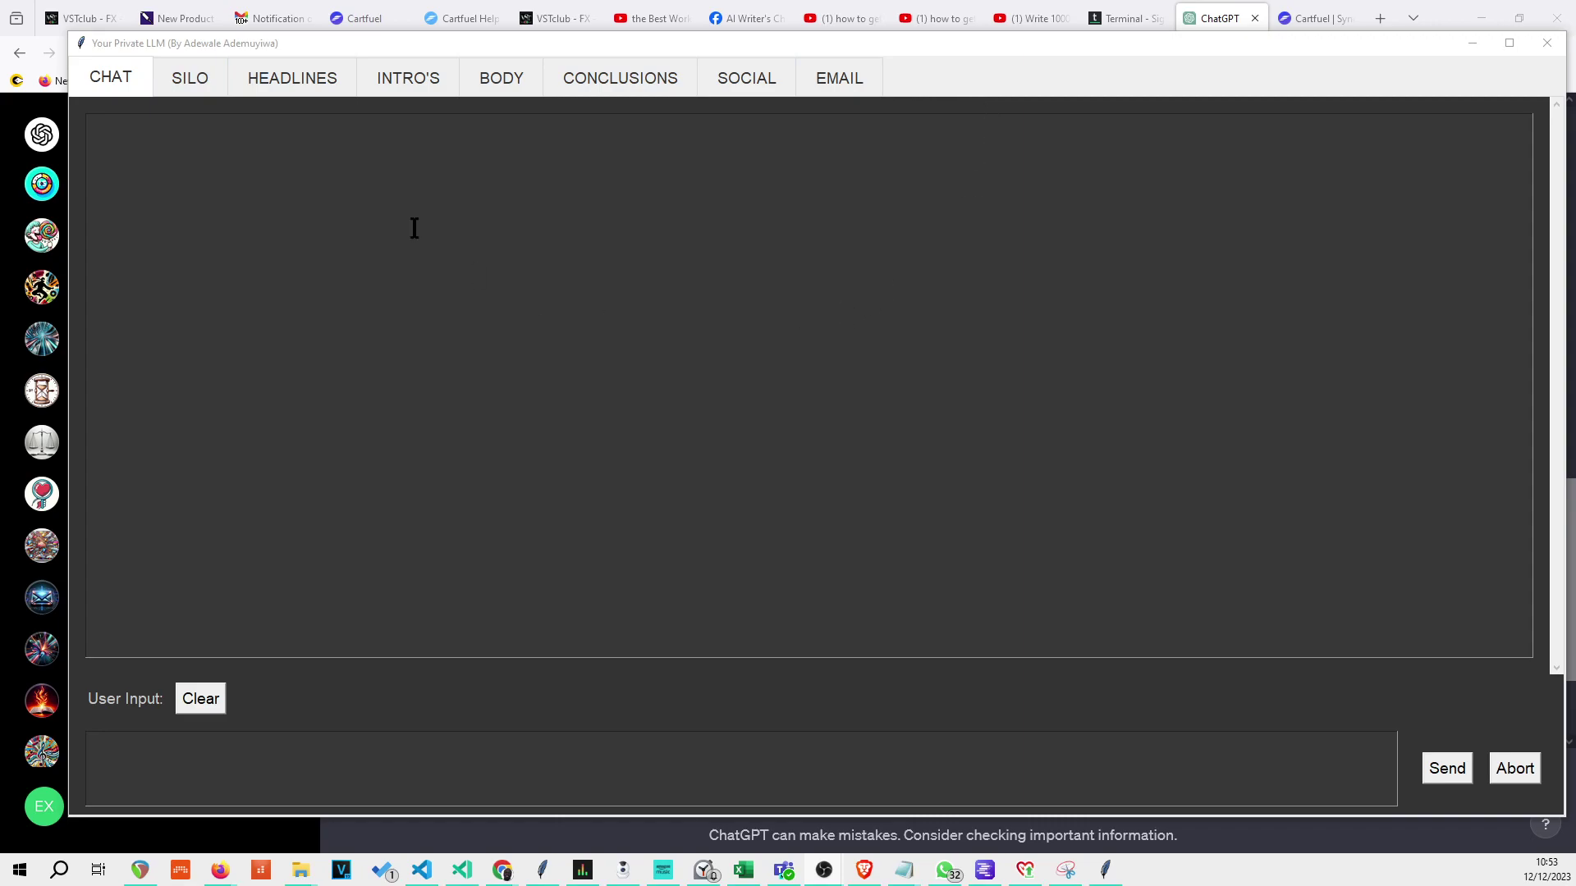
Switch to the Your Private LLM window and send the chat message "How are youy today".
{"action": "left_click", "coordinate": [117, 79]}
{"action": "left_click", "coordinate": [211, 751]}
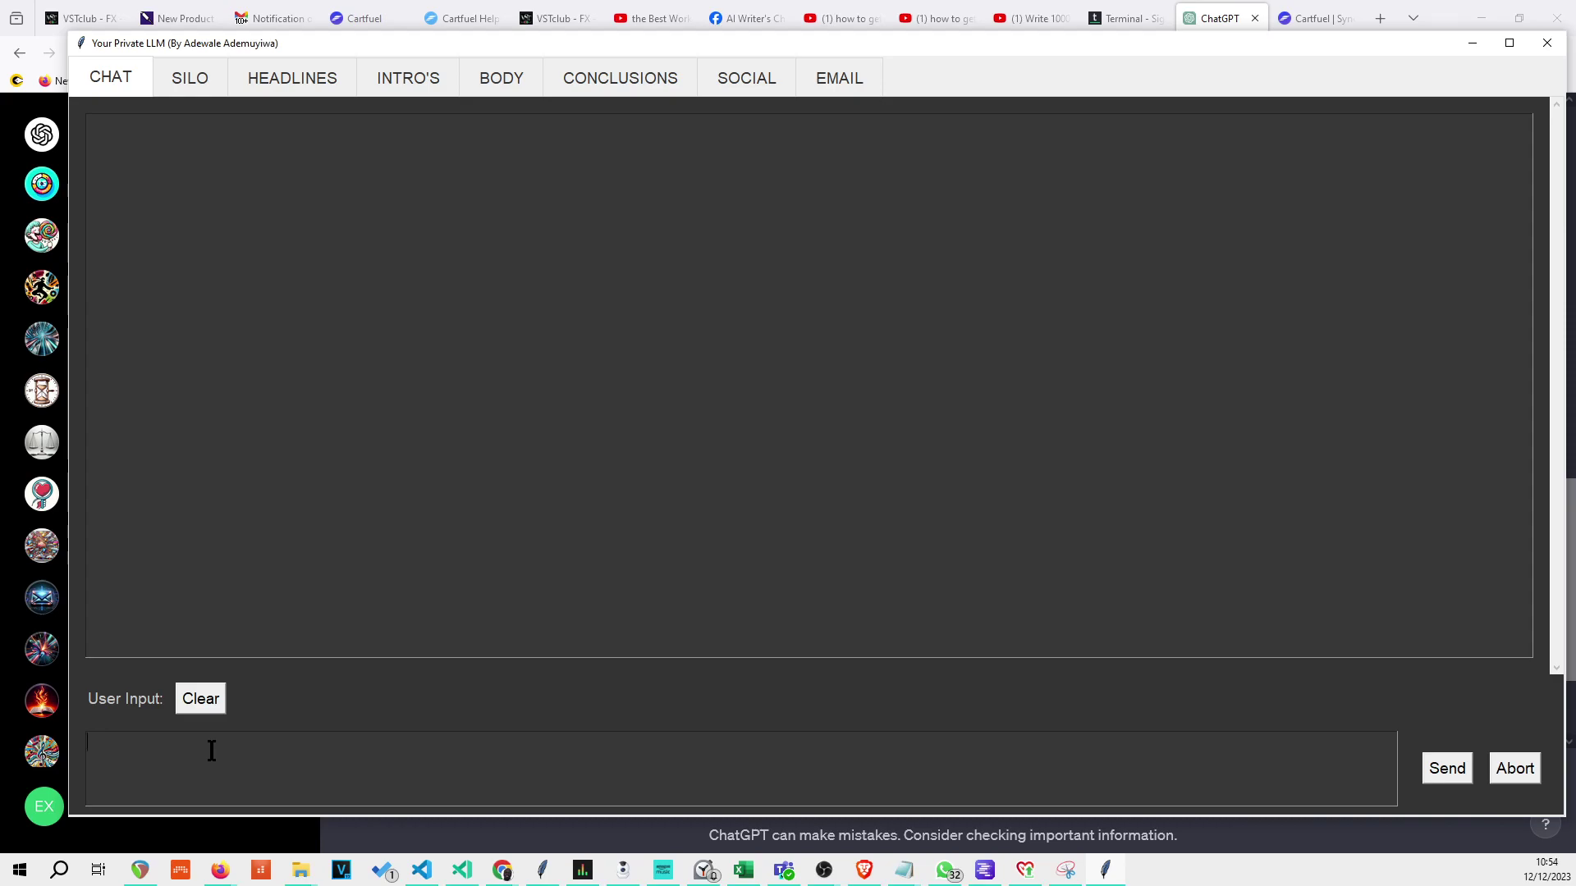
{"action": "type", "text": "How are youy today"}
{"action": "key", "text": "Return"}
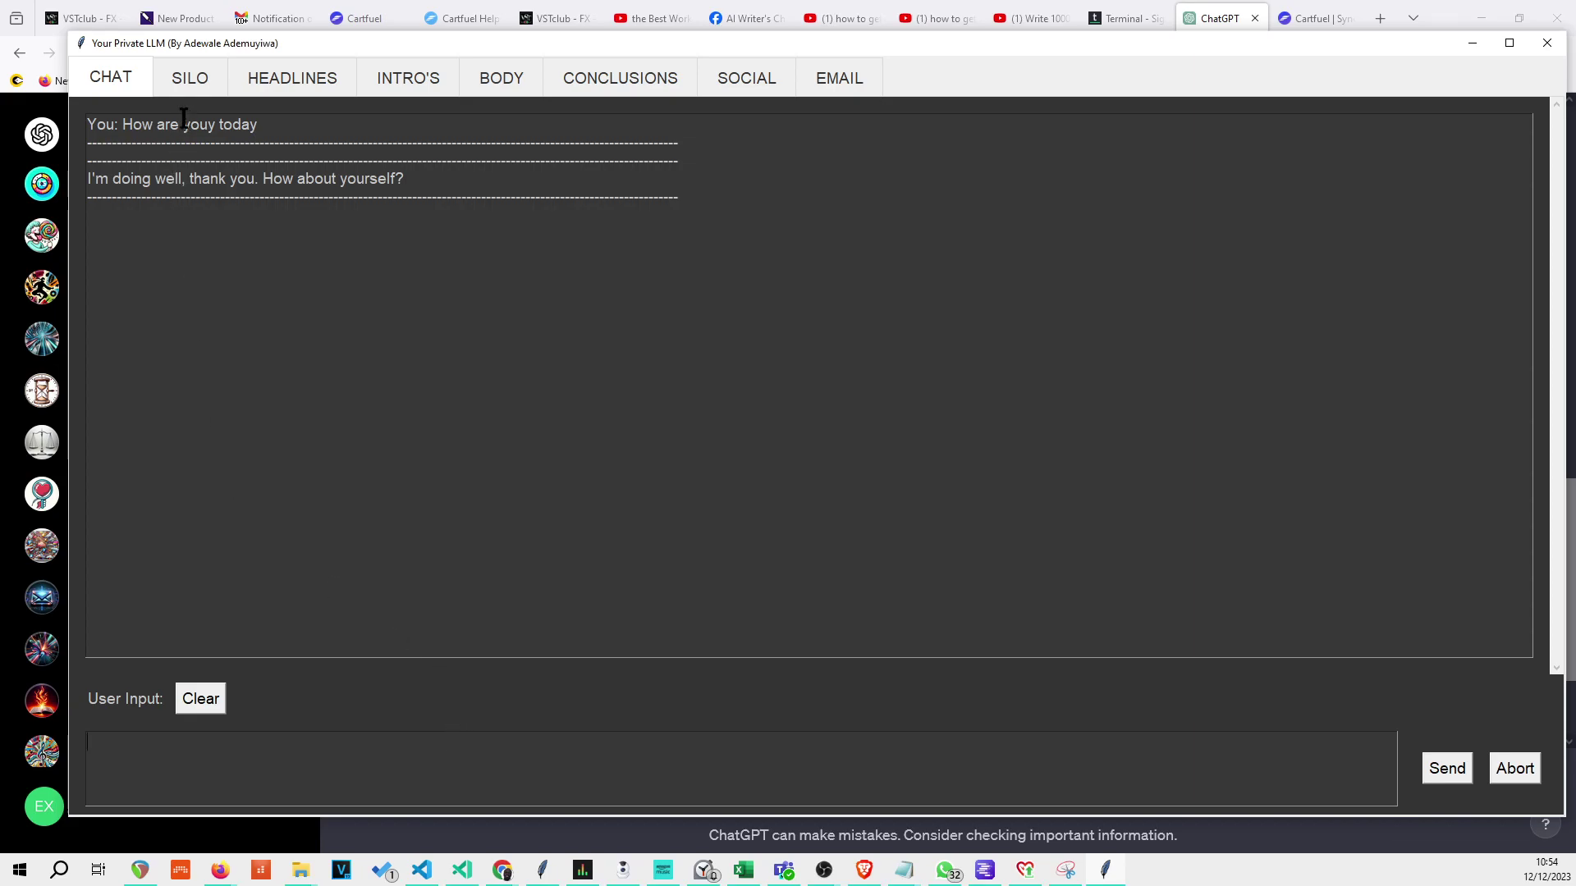
Look through the Silo, Headlines, Intro's, Body, Conclusions, Social and Email writing sections, ending back in the chat.
{"action": "left_click", "coordinate": [196, 82]}
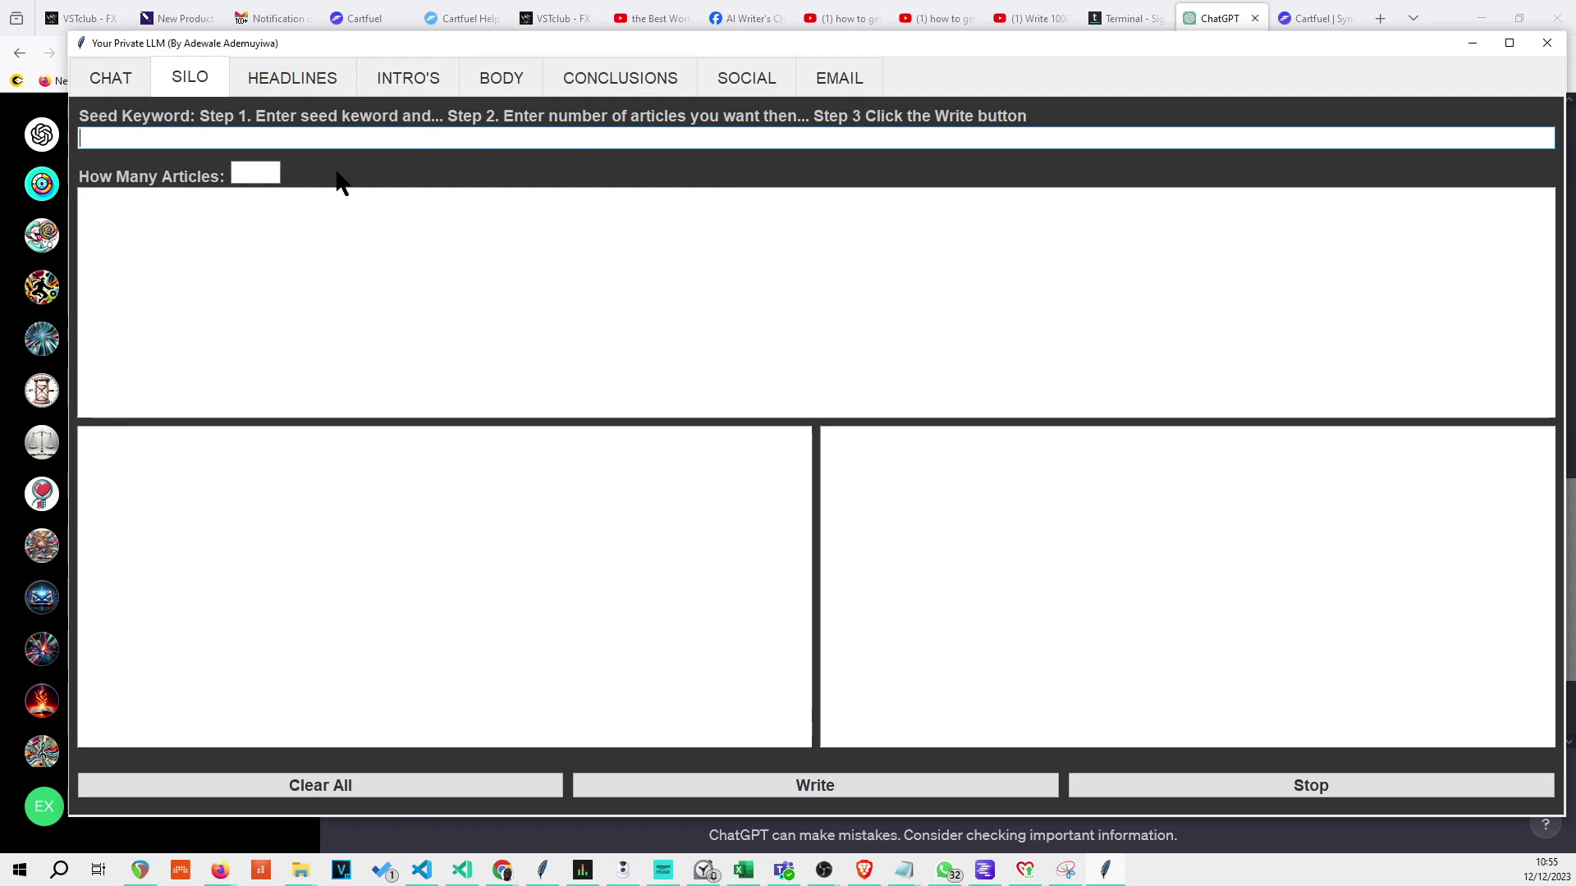
{"action": "left_click", "coordinate": [297, 76]}
{"action": "left_click", "coordinate": [406, 75]}
{"action": "left_click", "coordinate": [510, 74]}
{"action": "left_click", "coordinate": [580, 76]}
{"action": "left_click", "coordinate": [713, 76]}
{"action": "left_click", "coordinate": [868, 76]}
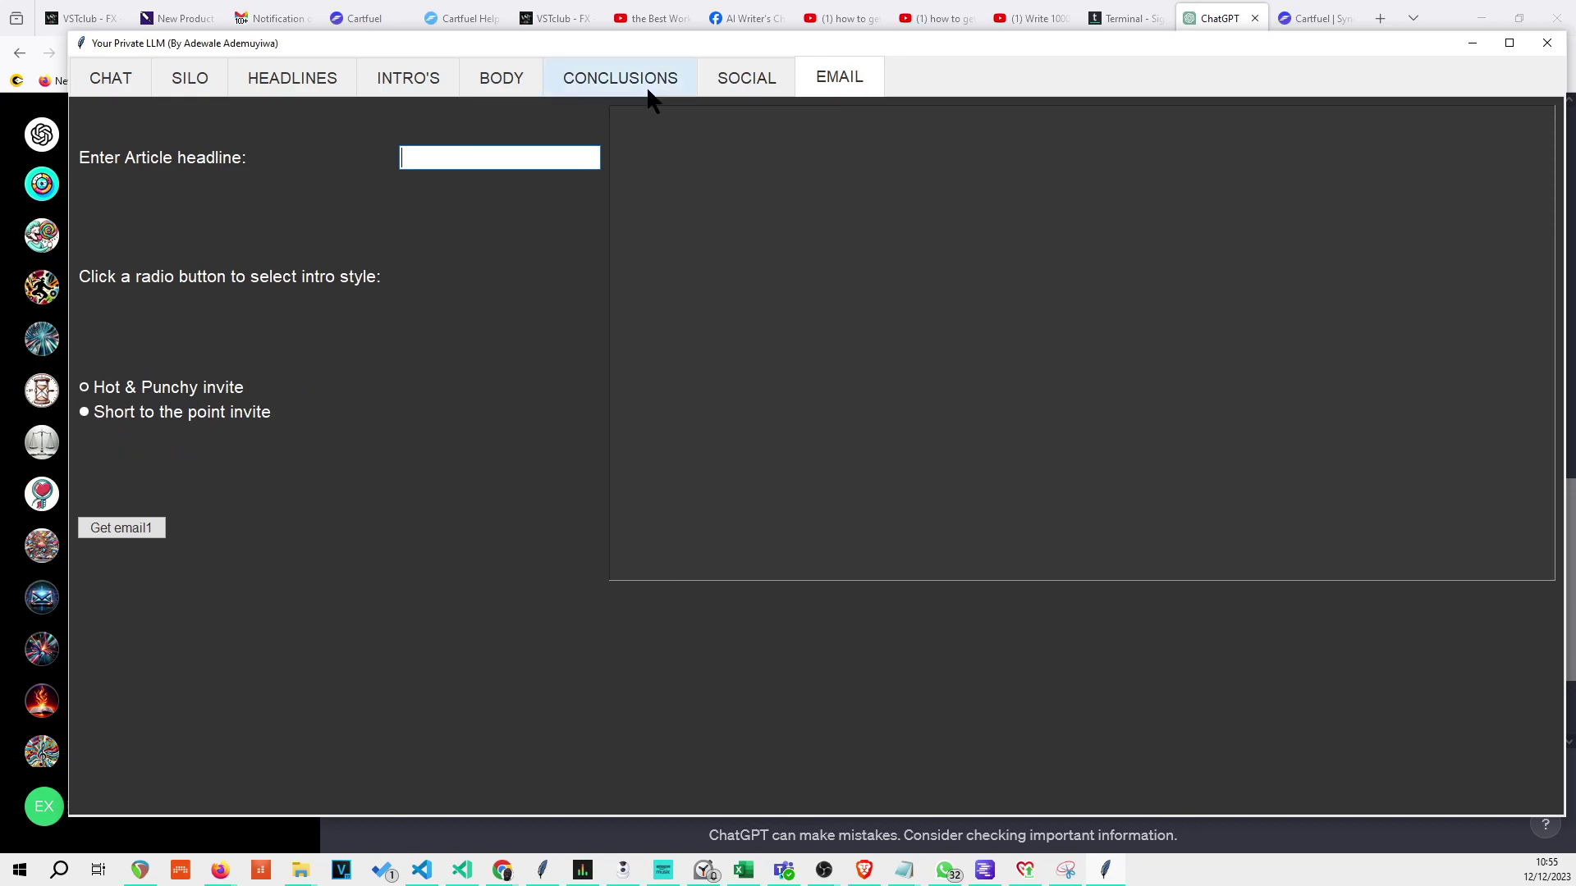
{"action": "left_click", "coordinate": [306, 85]}
{"action": "left_click", "coordinate": [199, 82]}
{"action": "left_click", "coordinate": [123, 76]}
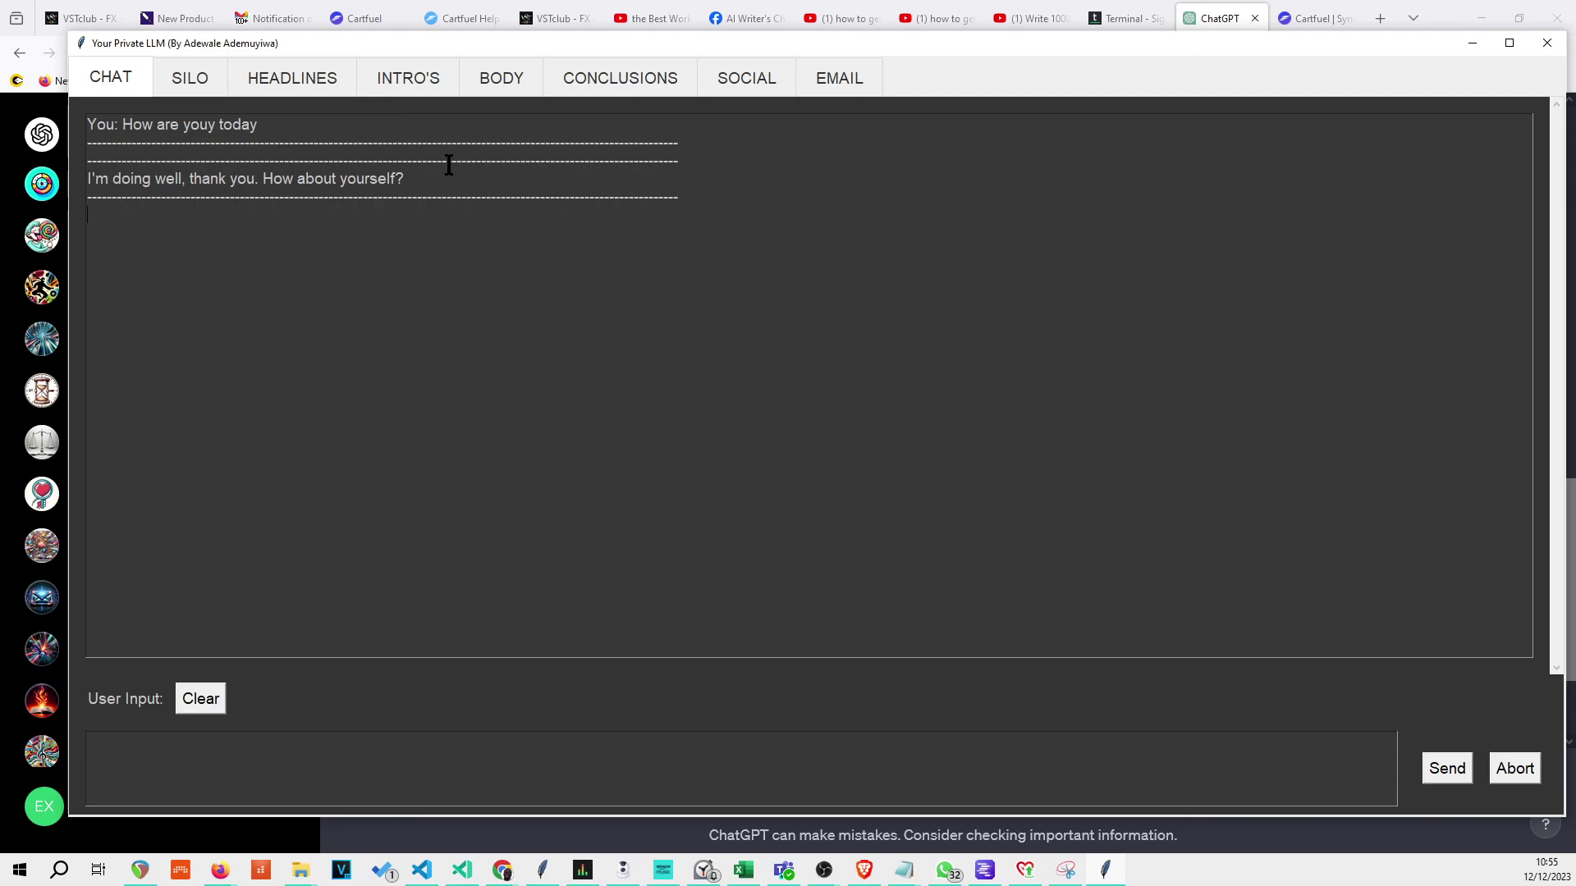
{"action": "left_click", "coordinate": [197, 65]}
{"action": "left_click", "coordinate": [271, 78]}
{"action": "left_click", "coordinate": [394, 82]}
{"action": "left_click", "coordinate": [502, 90]}
{"action": "left_click", "coordinate": [591, 82]}
{"action": "left_click", "coordinate": [747, 73]}
{"action": "left_click", "coordinate": [865, 73]}
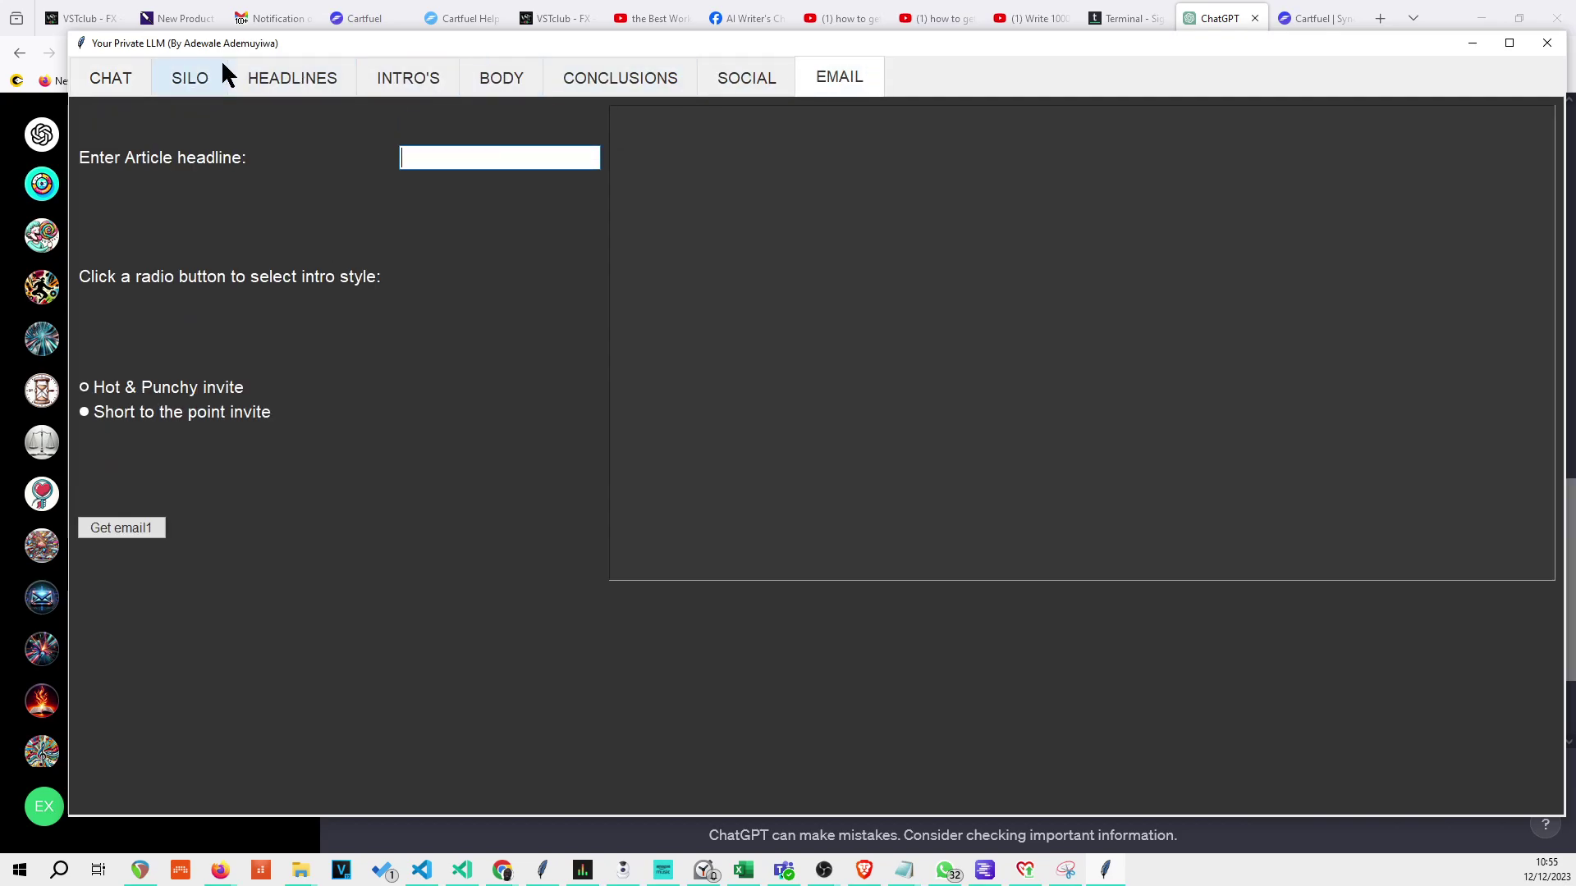
{"action": "left_click", "coordinate": [127, 72]}
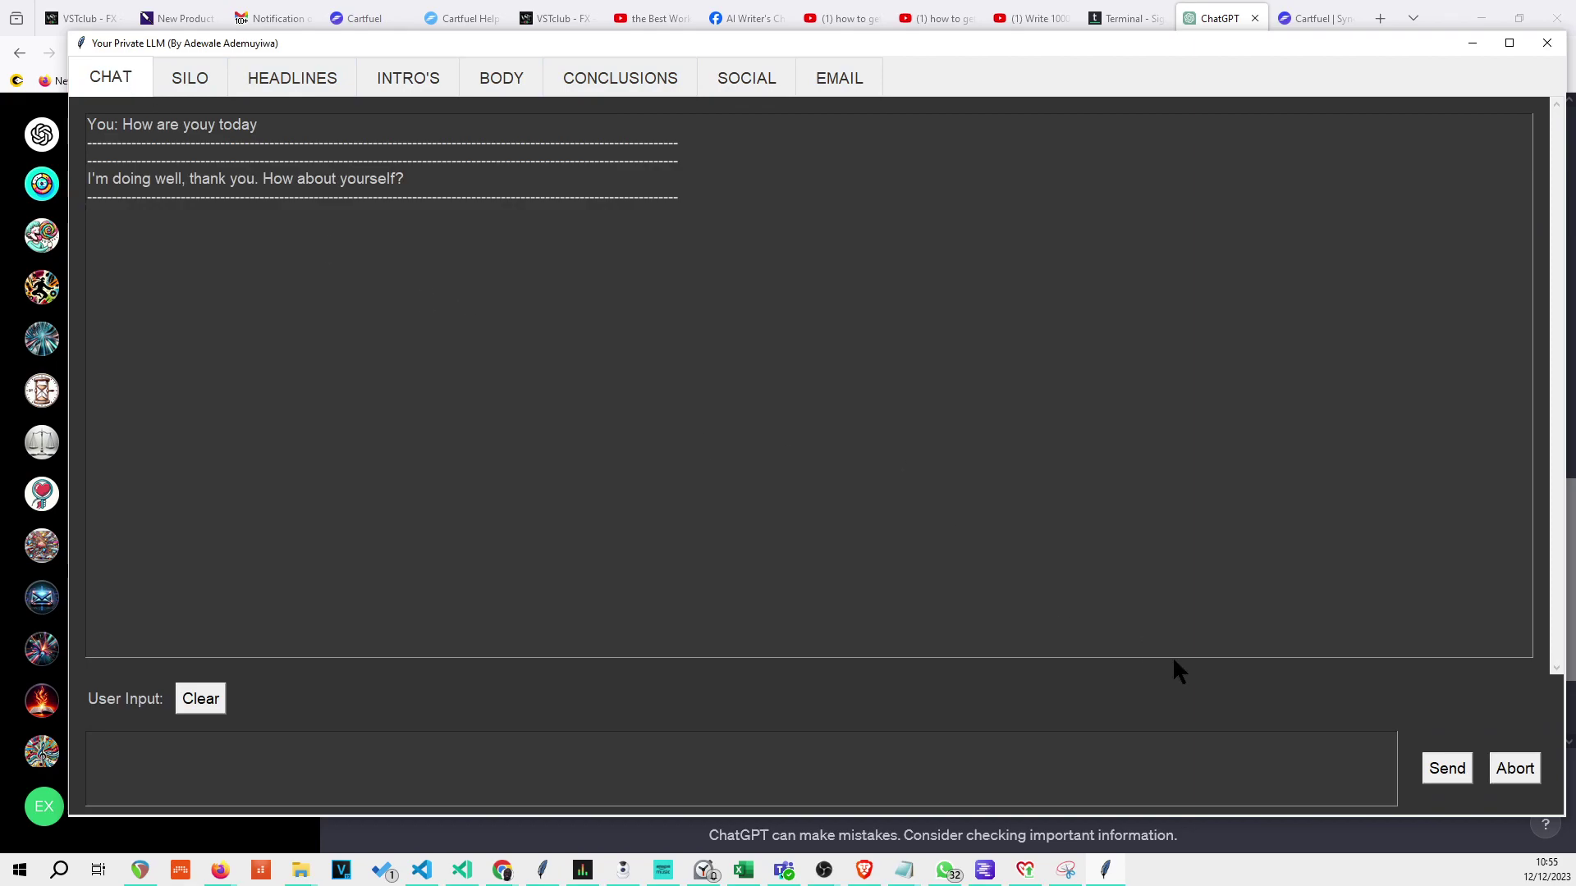